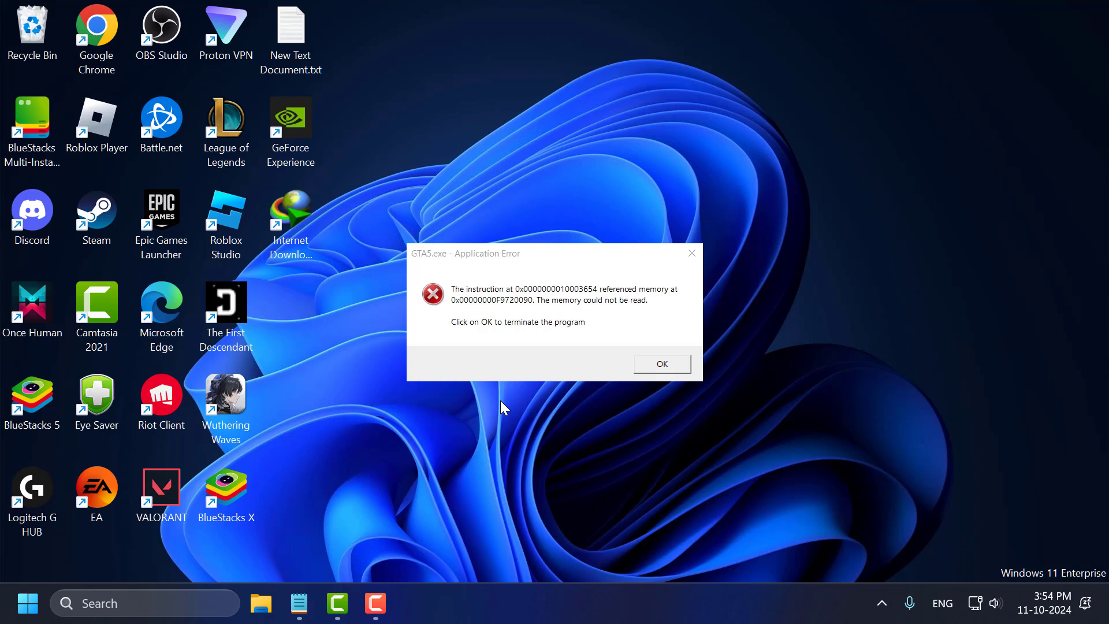
Open Virtual Memory from advanced system settings and untick automatic paging file management.
click(143, 604)
text(adva)
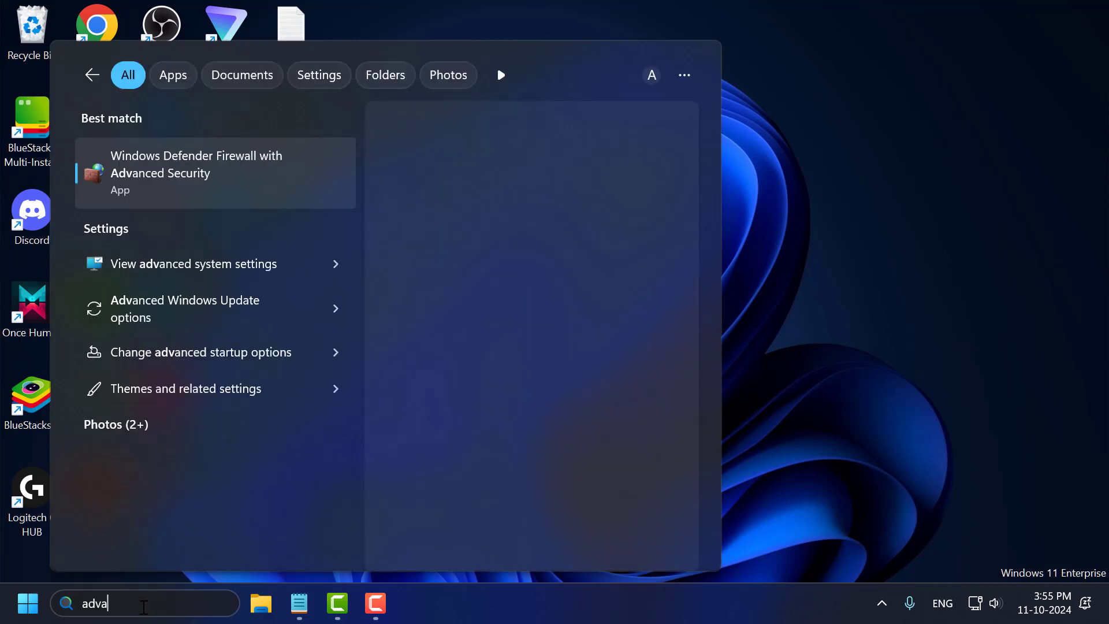
click(279, 276)
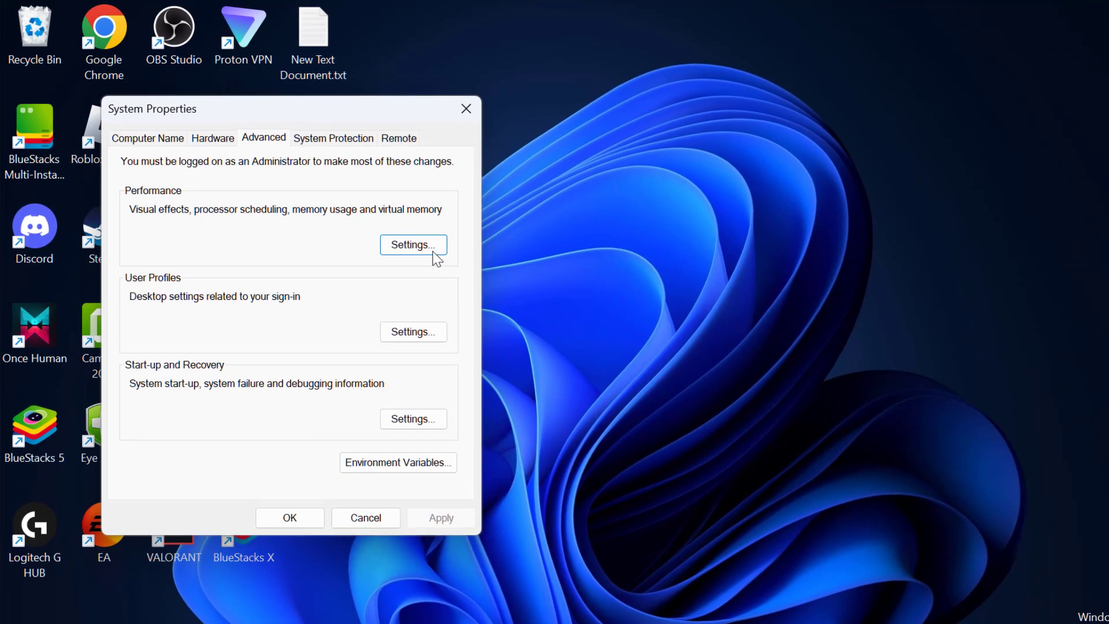
click(413, 244)
click(229, 55)
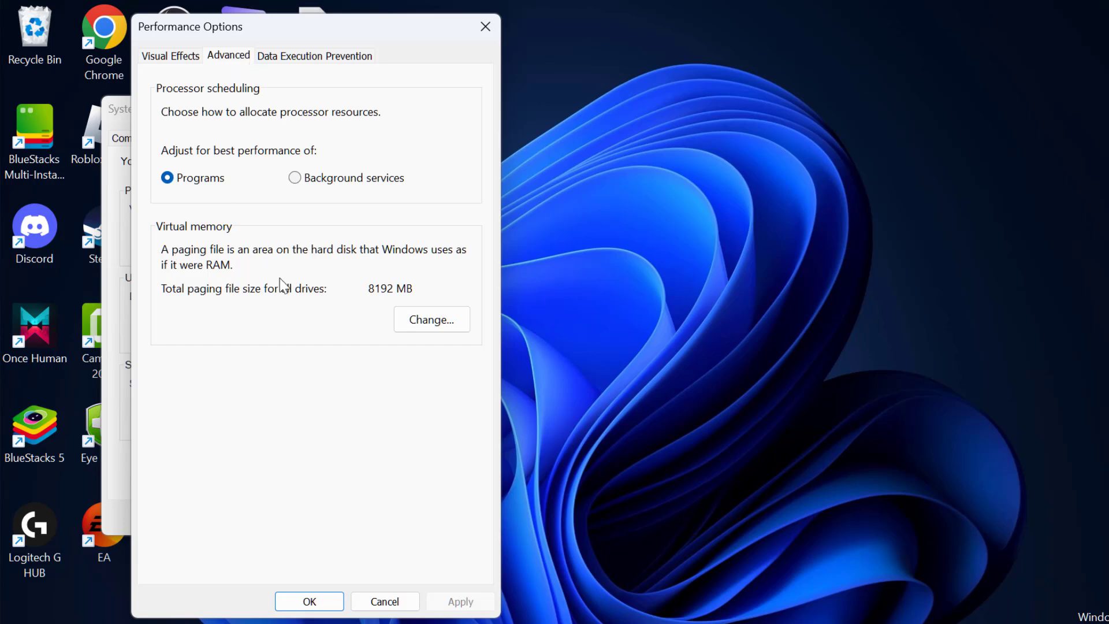
click(431, 319)
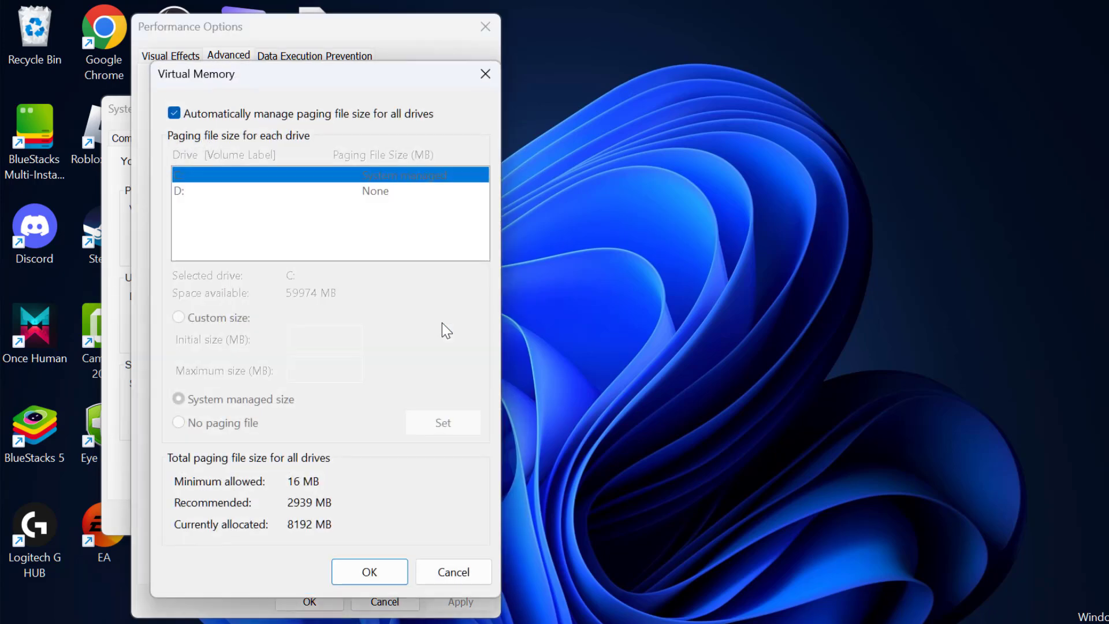
click(174, 114)
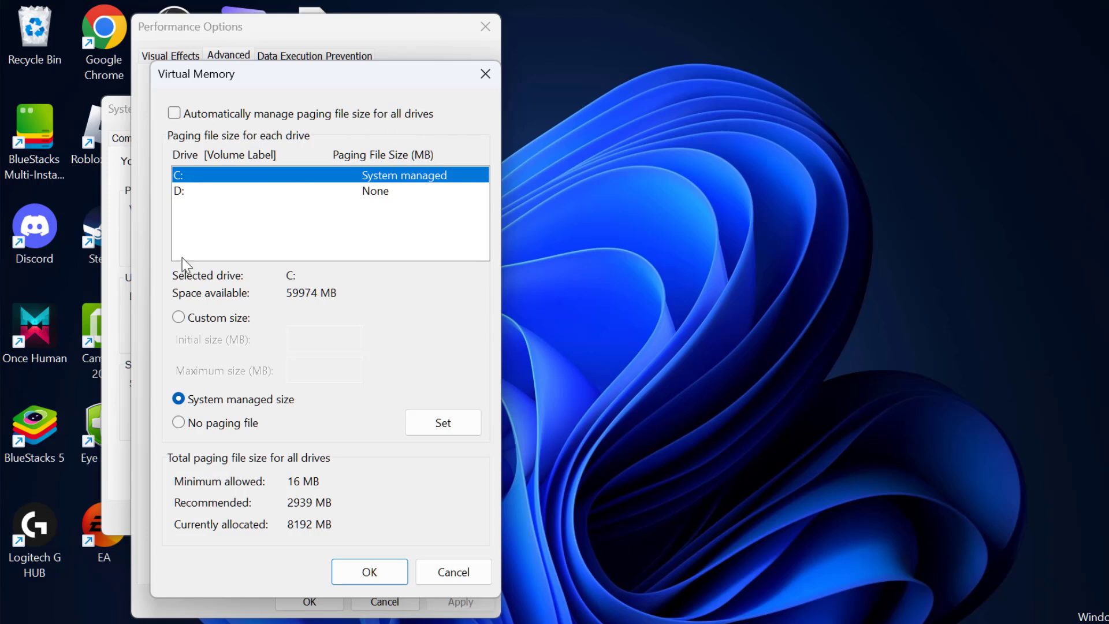
Check drive D:, then reselect drive C: and choose Custom size.
click(184, 192)
click(243, 176)
click(179, 317)
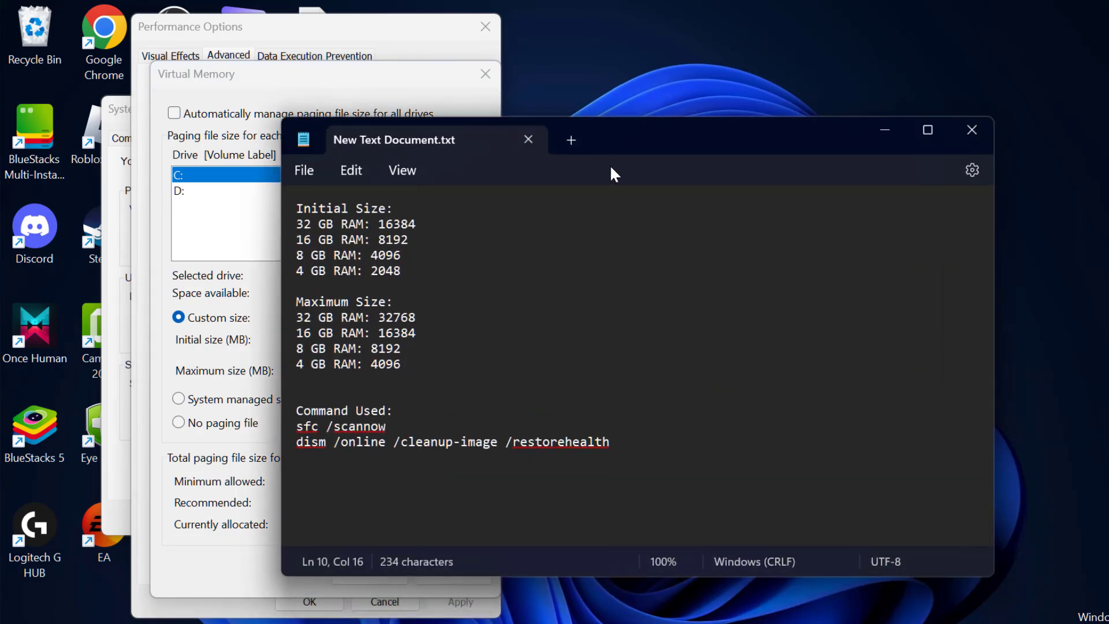
Place the Notepad notes with the Initial Size and Maximum Size lines beside Virtual Memory.
drag(607, 143, 754, 156)
triple_click(555, 210)
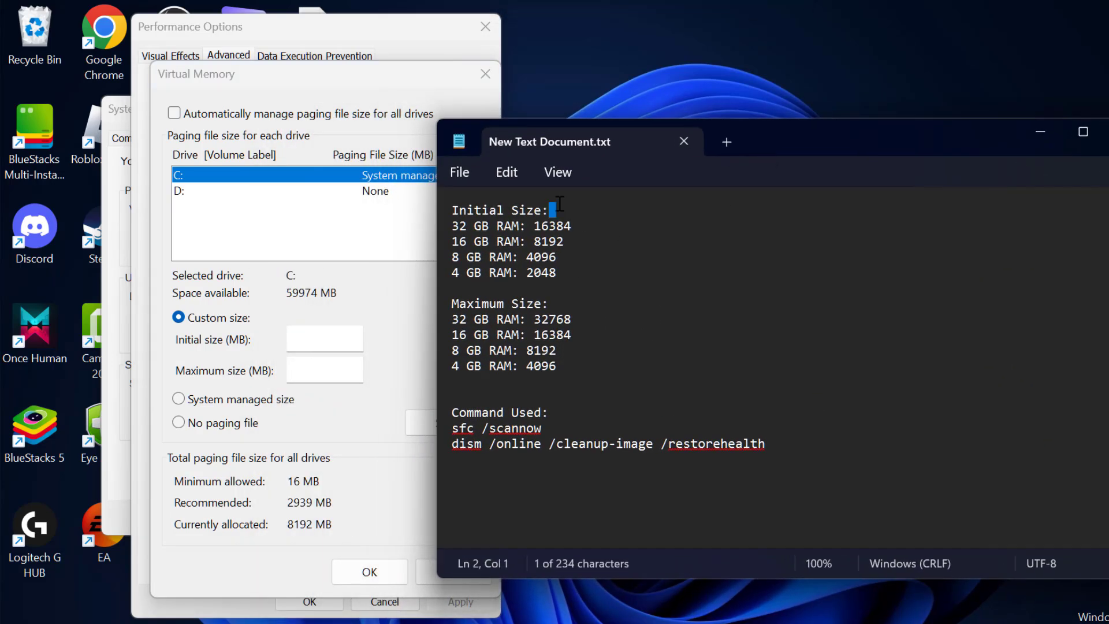
triple_click(557, 303)
click(563, 308)
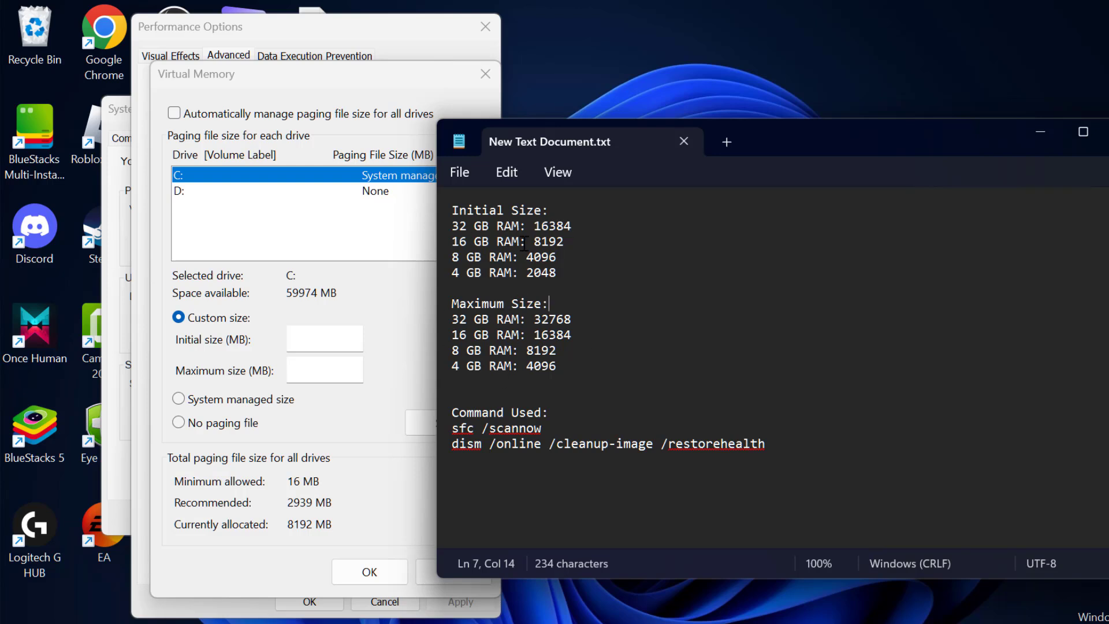
drag(749, 154, 817, 162)
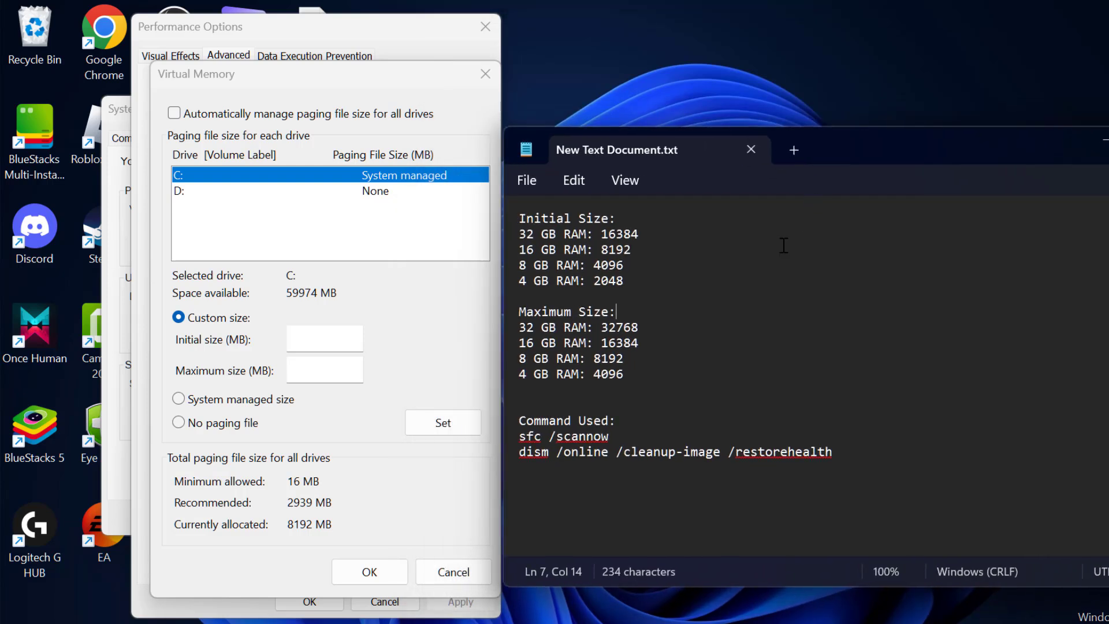
Search 'about your PC' and highlight the 16.0 GB installed RAM.
click(104, 604)
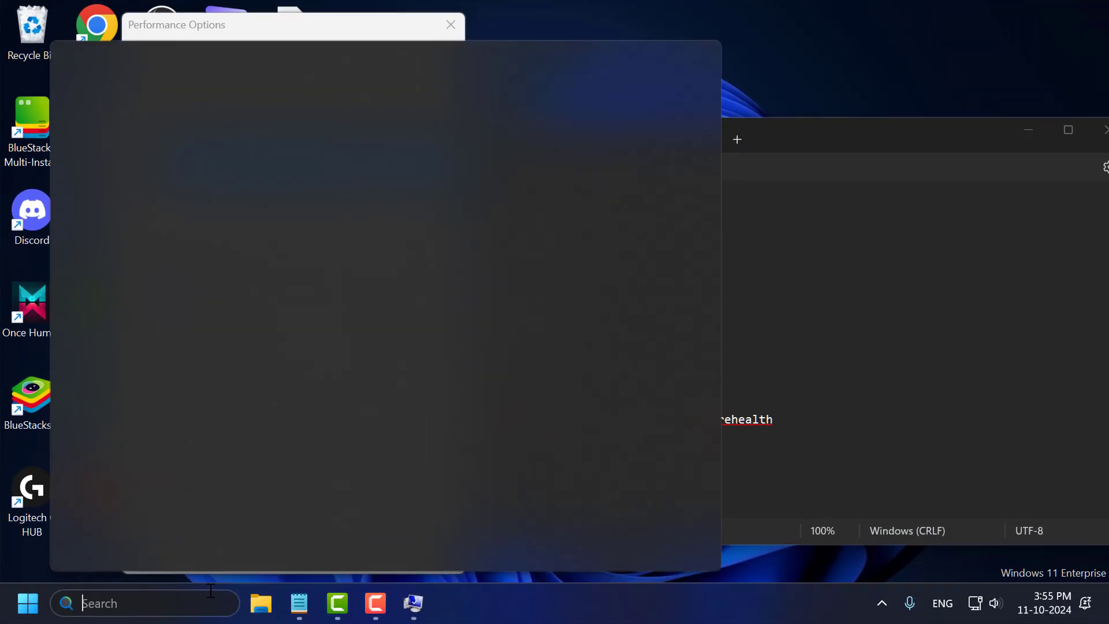
text(about)
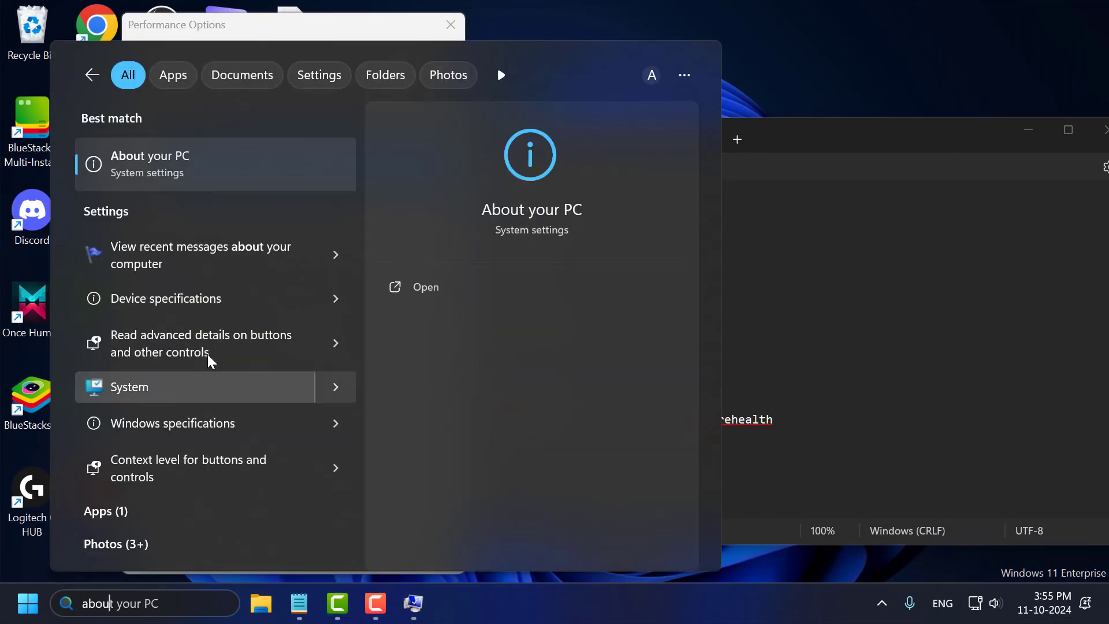
click(215, 173)
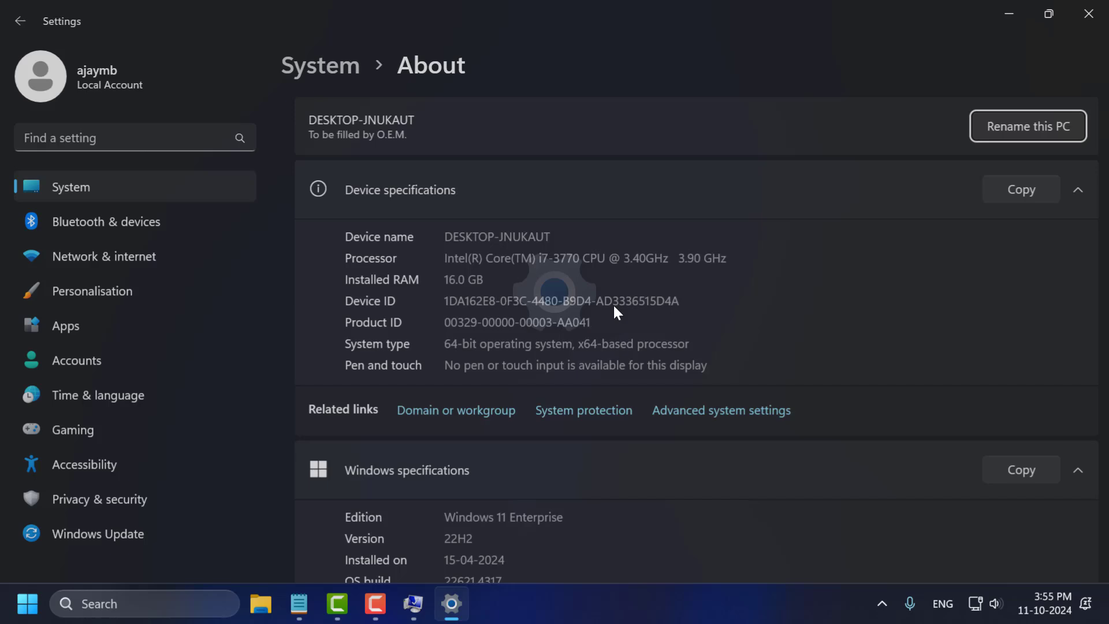
drag(472, 302, 421, 301)
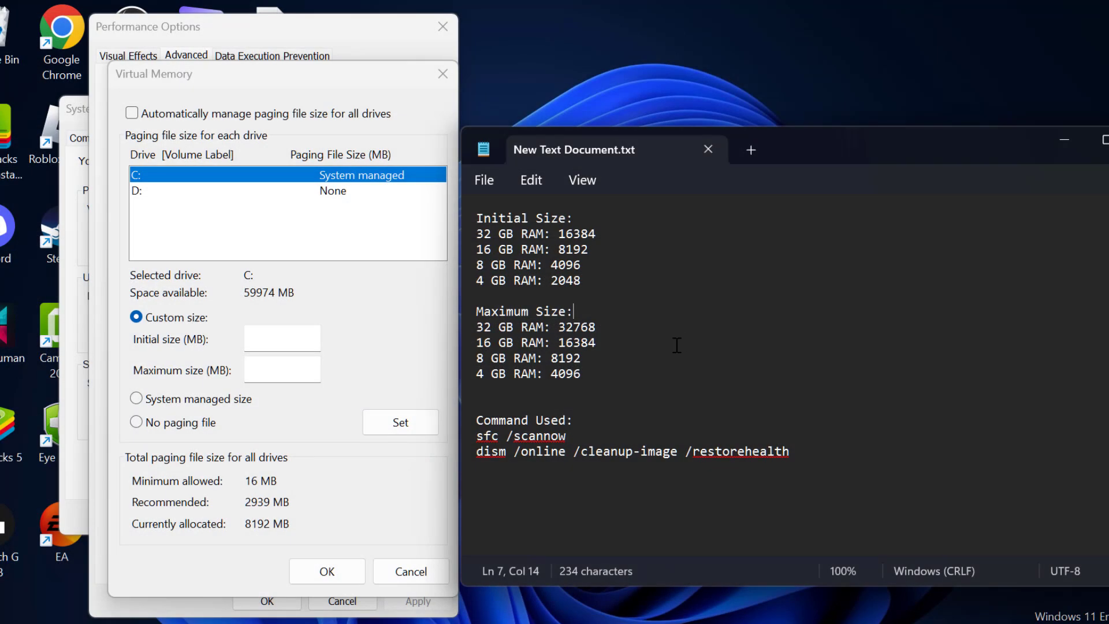
Copy the 8192 initial size from the notes into the Initial Size field.
click(600, 342)
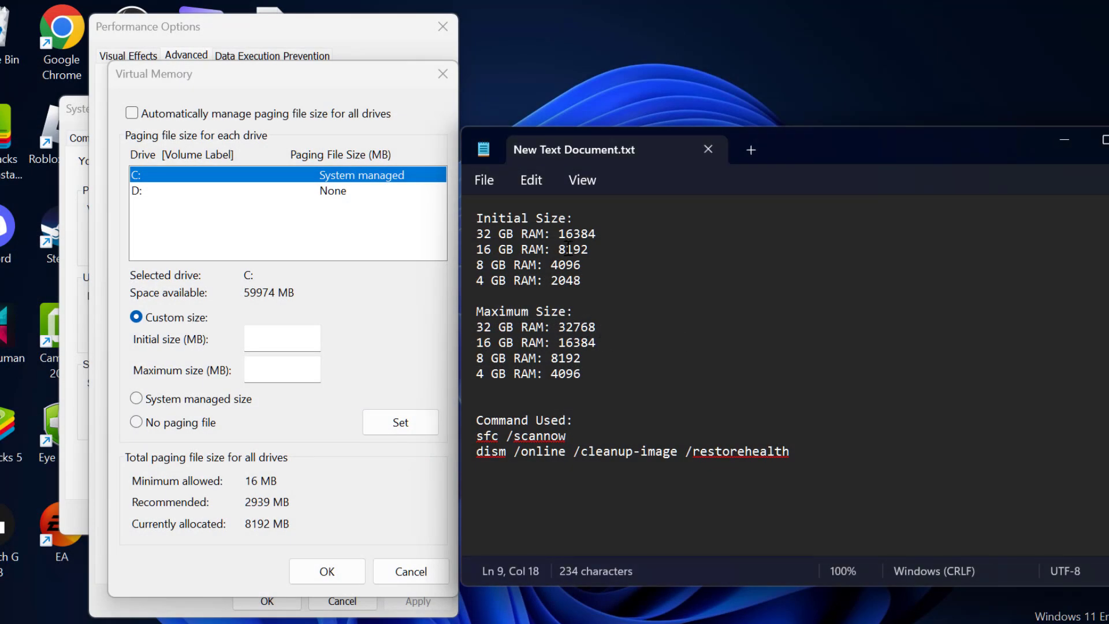
drag(595, 250, 478, 252)
drag(560, 250, 579, 249)
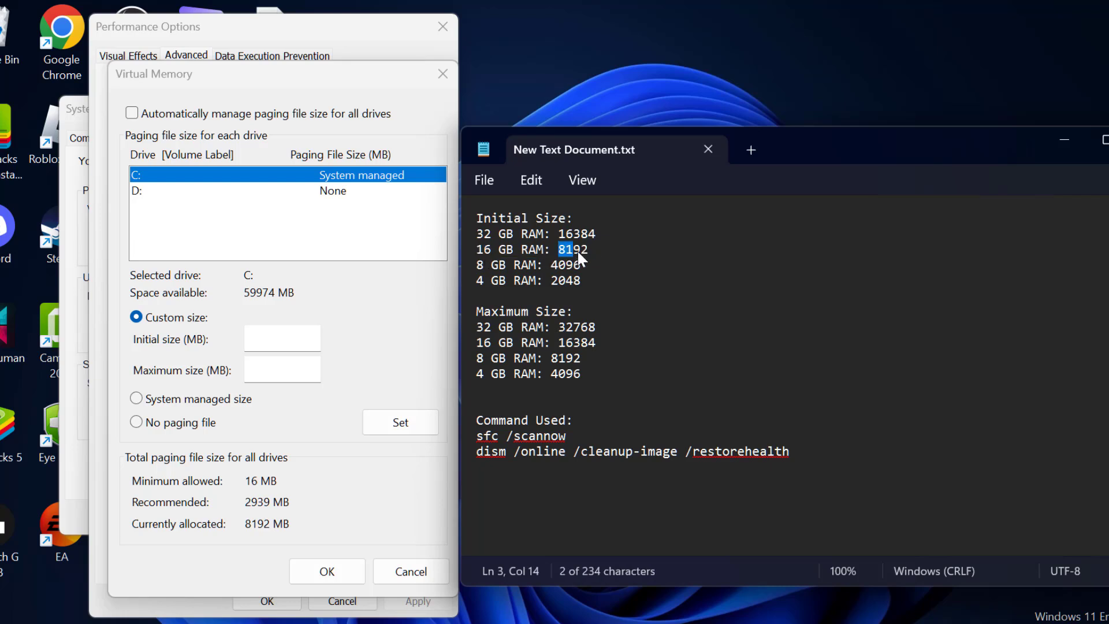
click(282, 338)
text(8192)
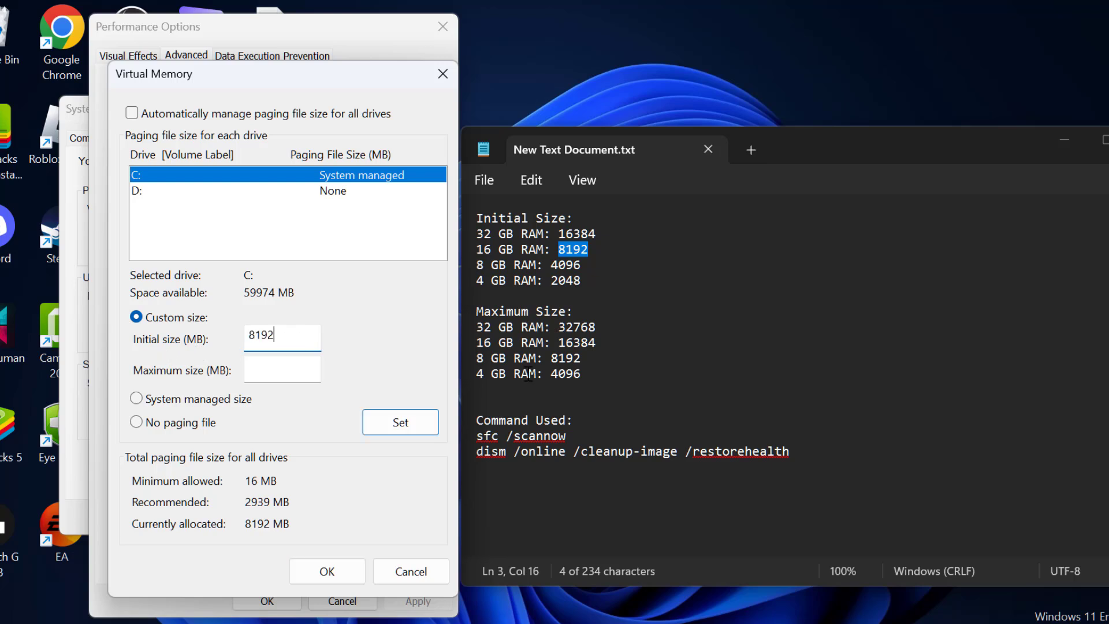
Copy 16384 from the notes into Maximum Size and Set it for drive C:.
click(565, 358)
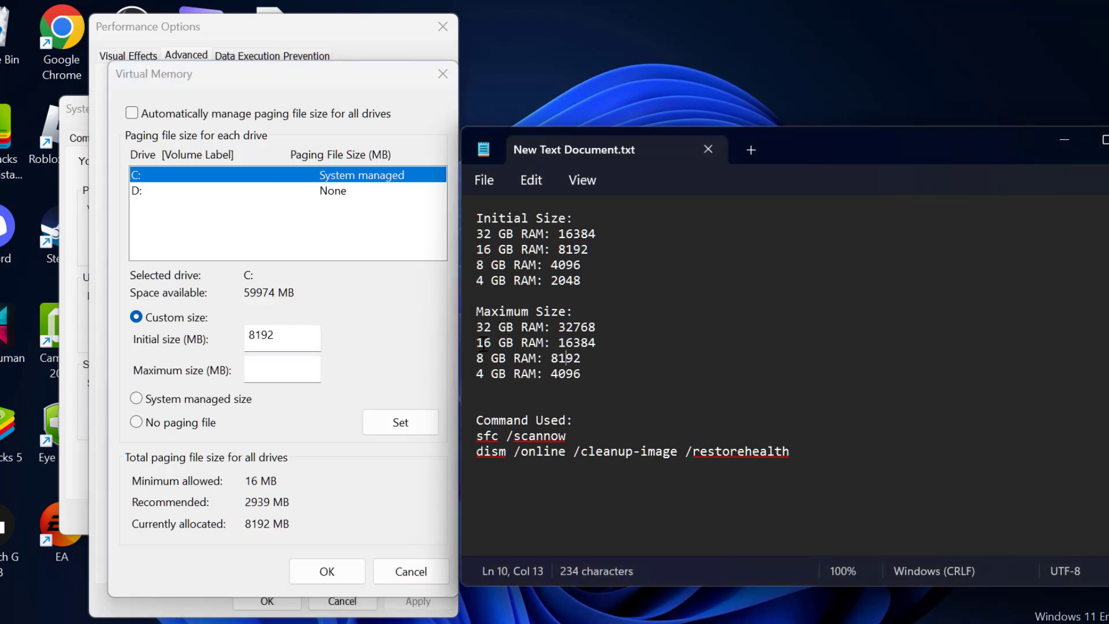
drag(483, 342, 544, 343)
click(560, 342)
double_click(563, 343)
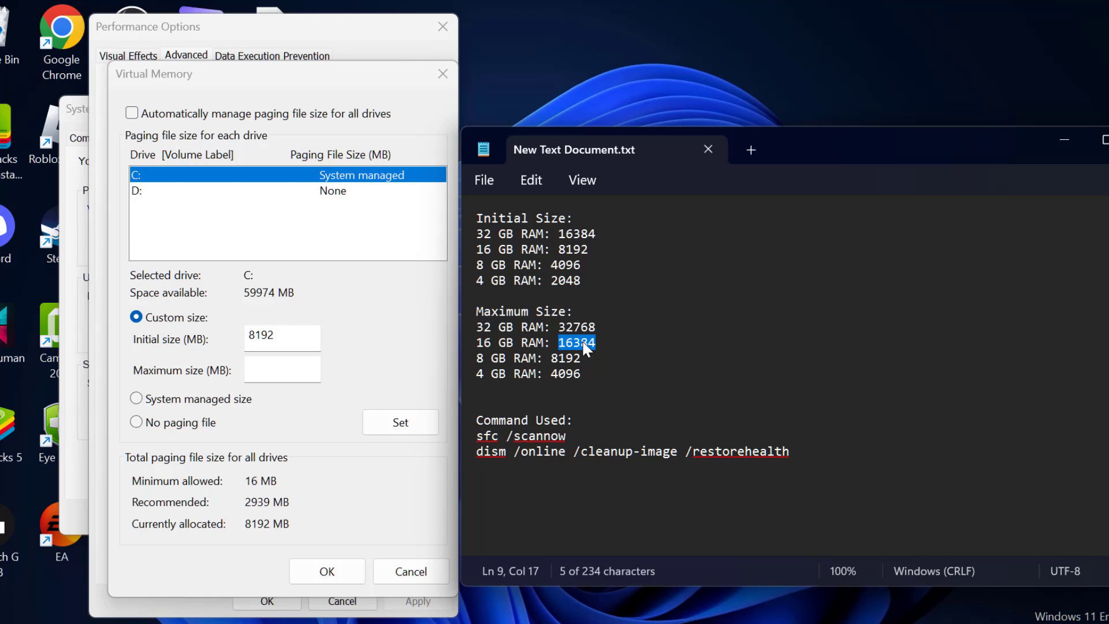
click(277, 370)
text(16384)
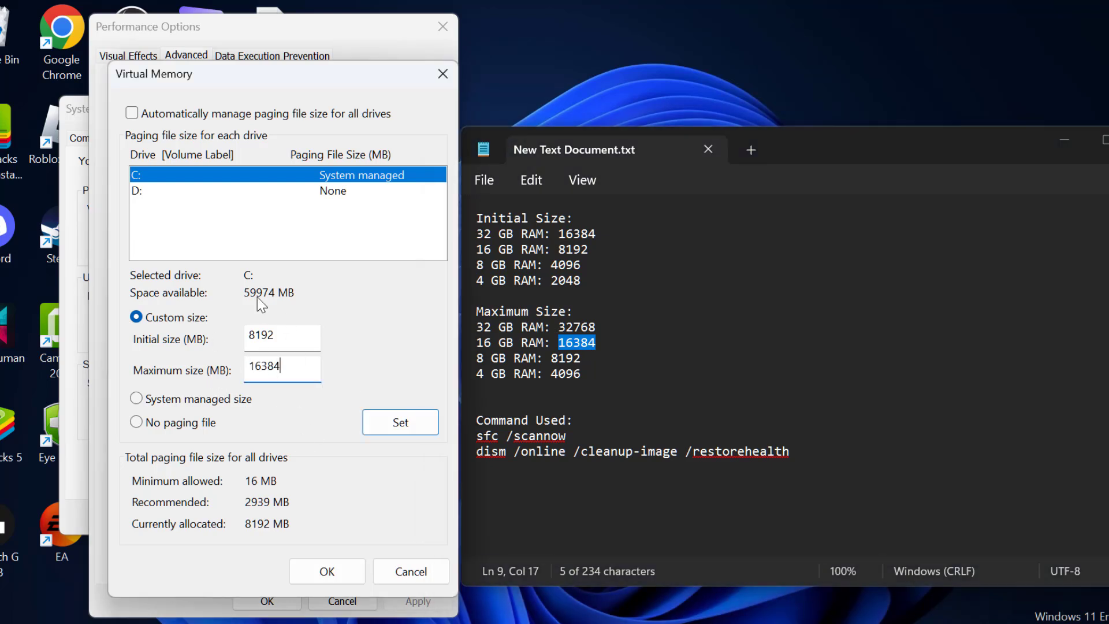
click(404, 427)
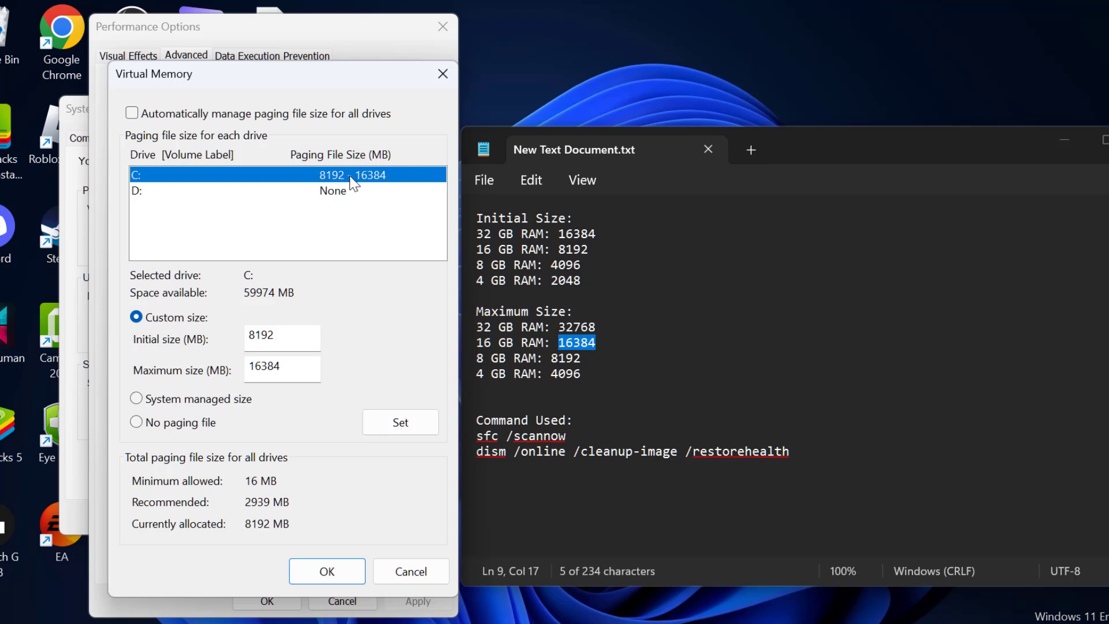
Close Virtual Memory, Performance Options and System Properties with OK, then minimize the notes.
click(326, 571)
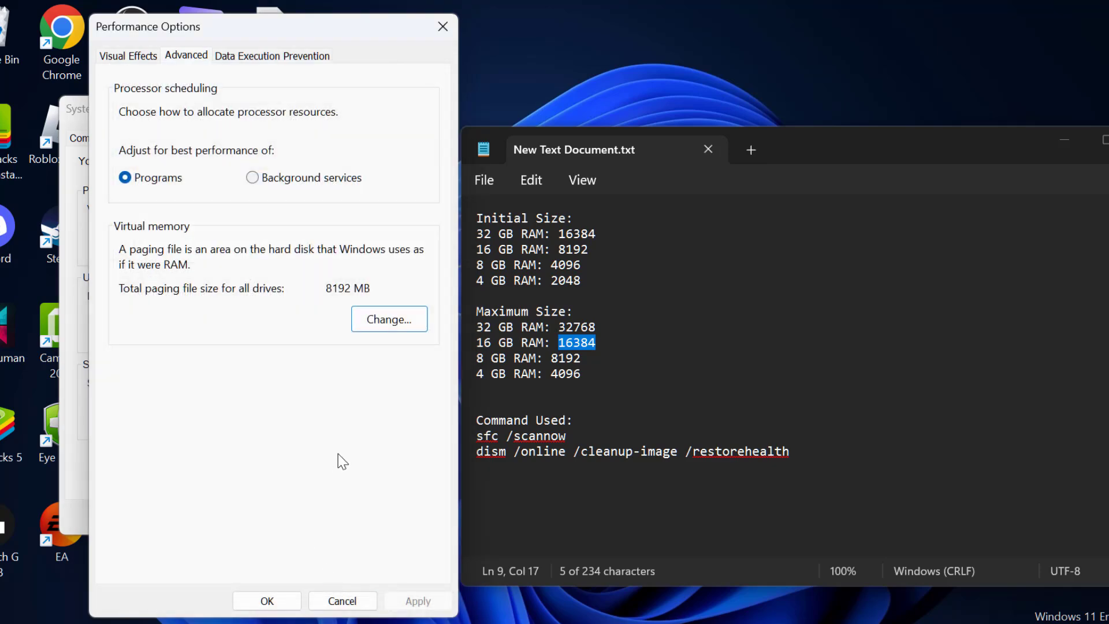
click(268, 600)
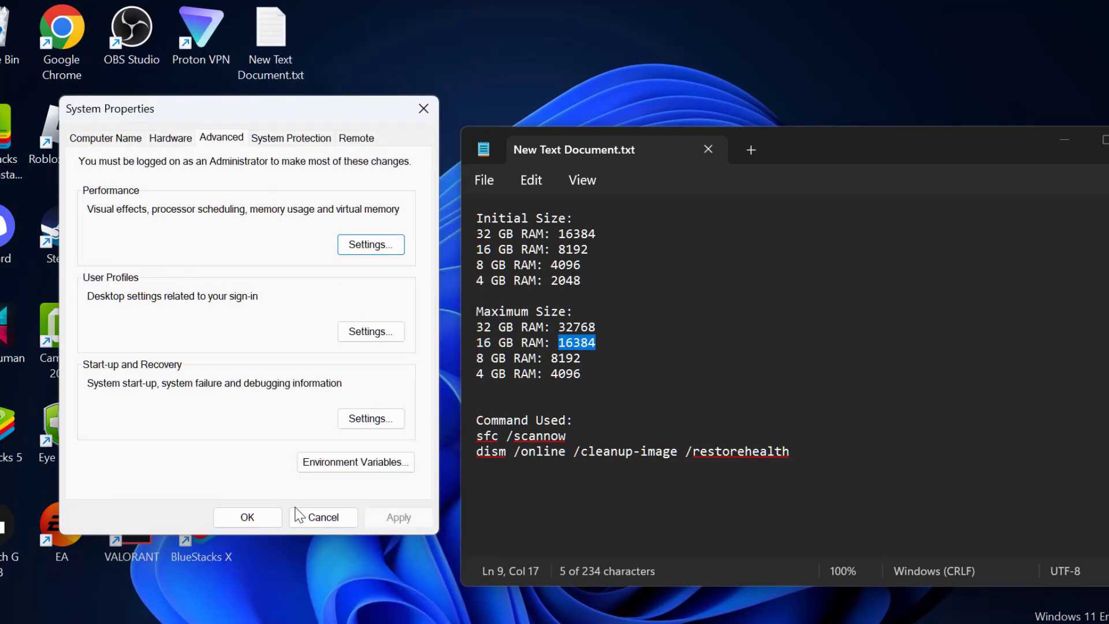
click(247, 517)
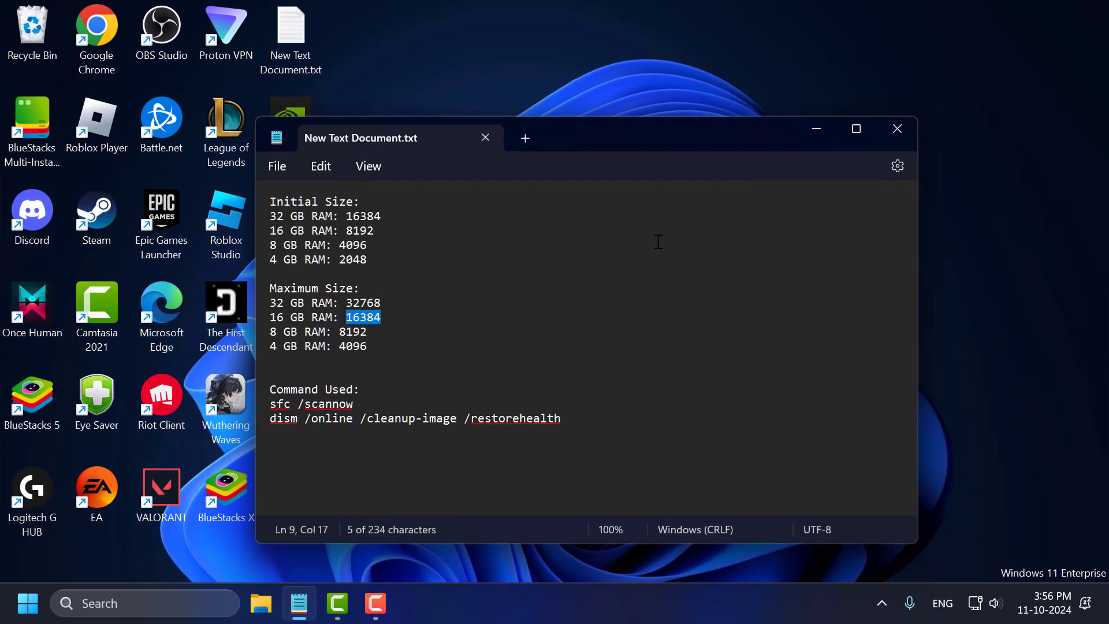
click(655, 239)
click(815, 129)
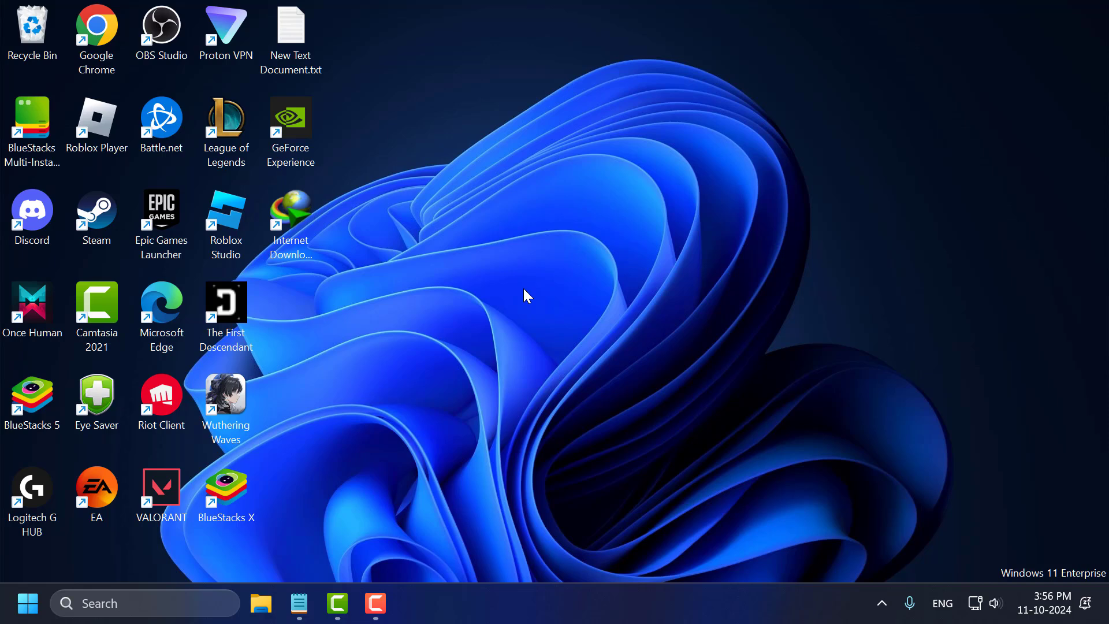
Launch Command Prompt as administrator and select the sfc /scannow line in the notes.
click(145, 602)
text(c)
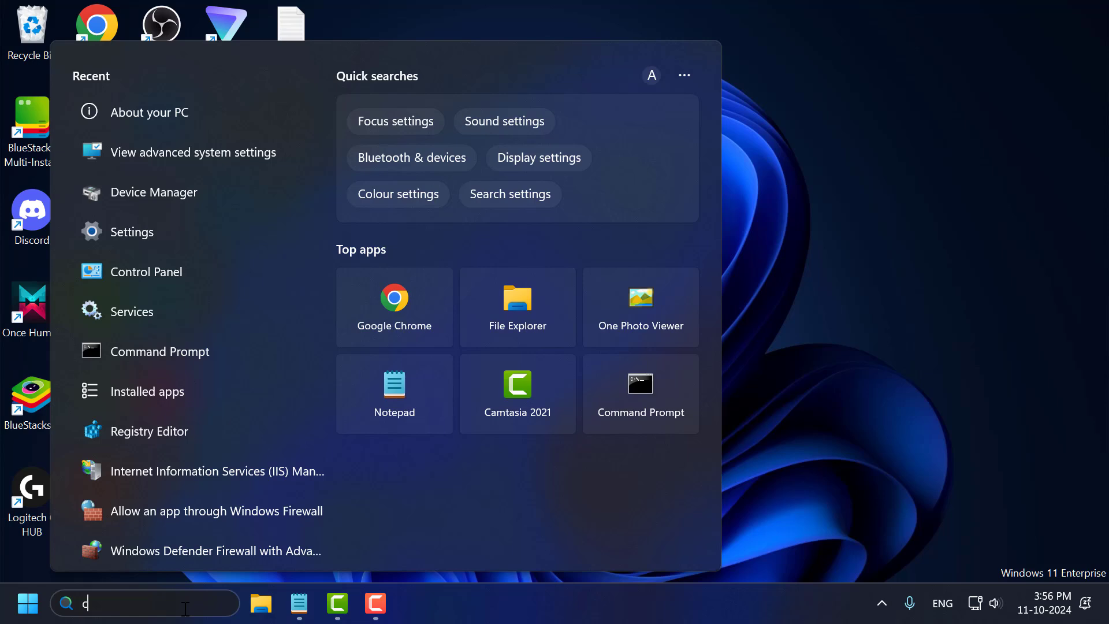
text(md)
right_click(182, 167)
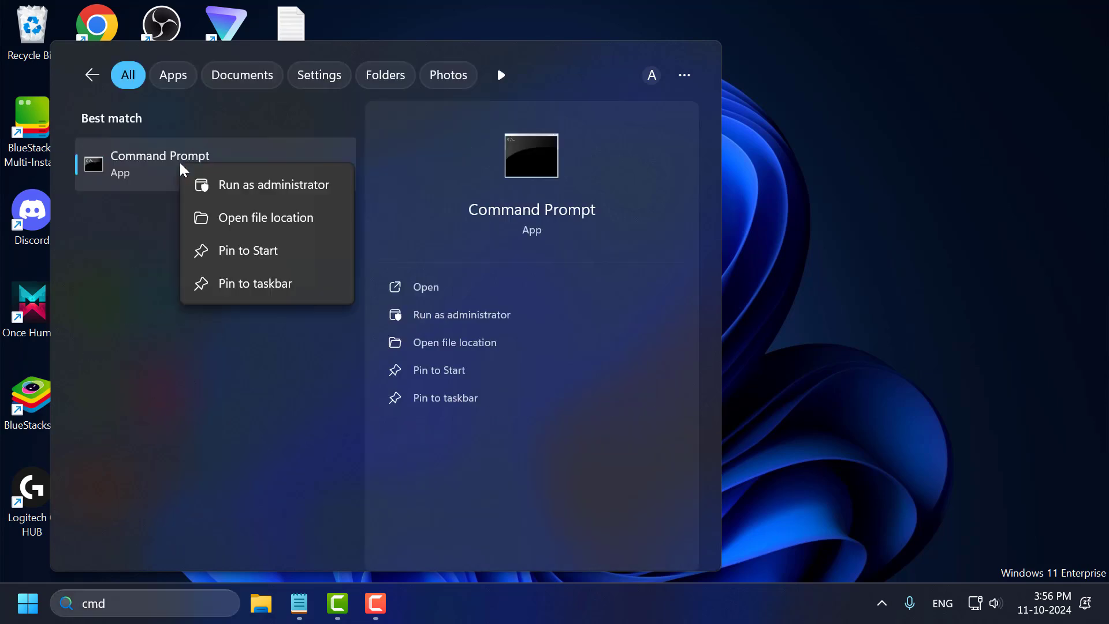
click(230, 184)
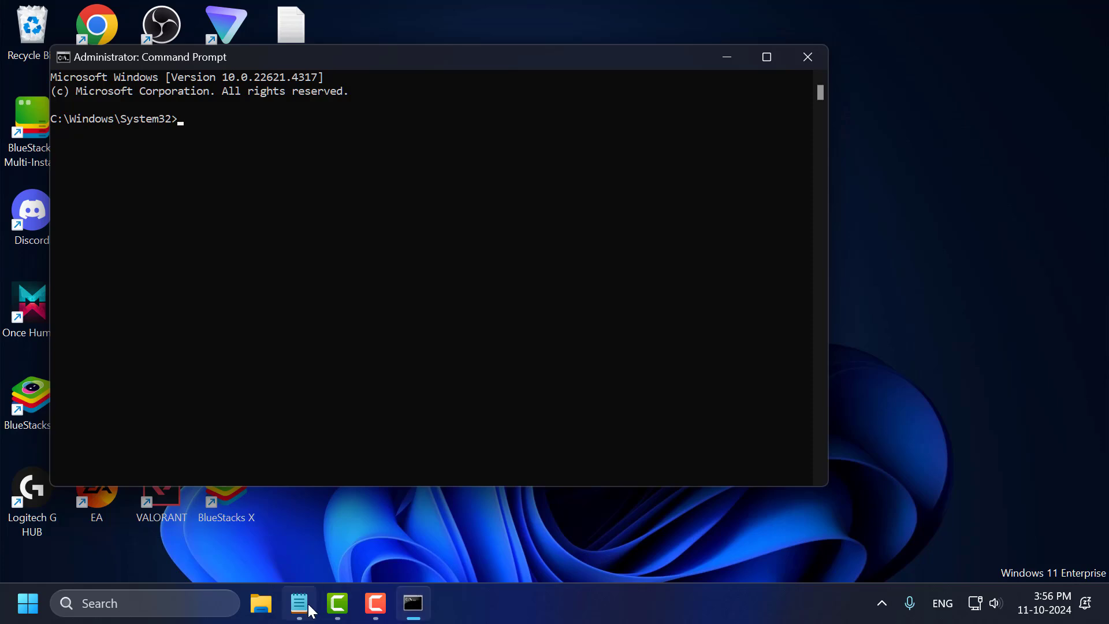
click(299, 604)
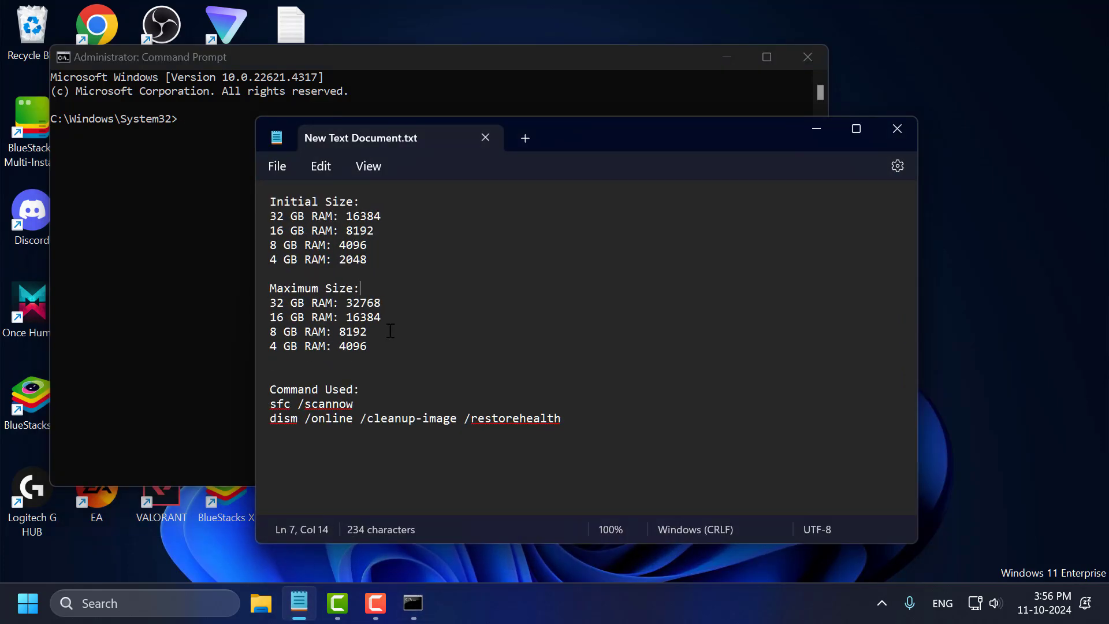
triple_click(311, 403)
key(ctrl+c)
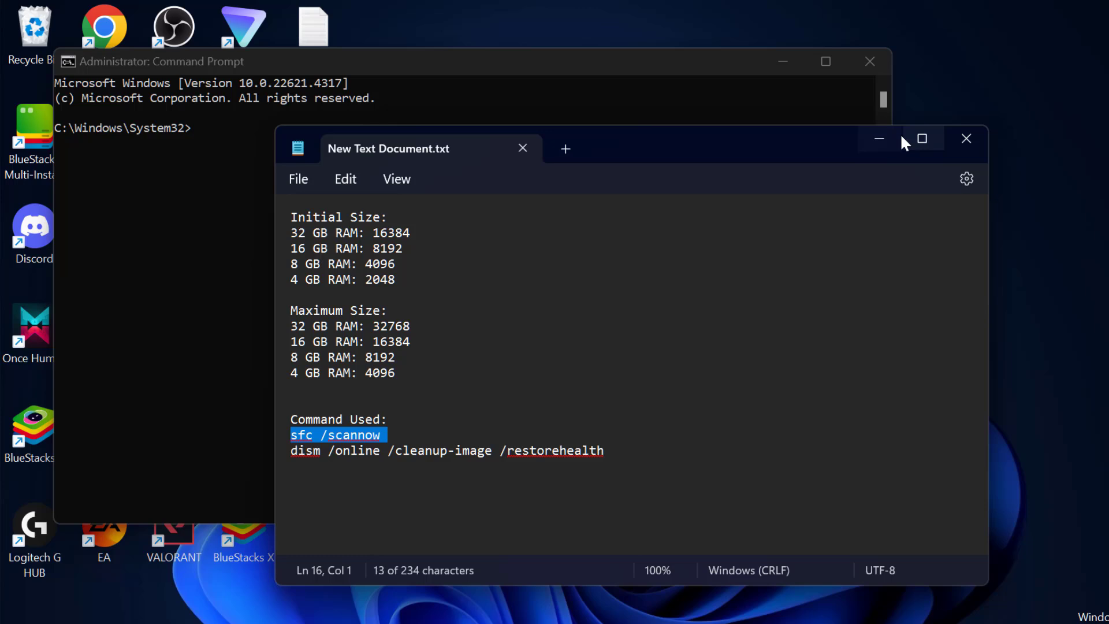
Paste and run sfc /scannow in the administrator Command Prompt.
click(879, 139)
click(450, 124)
key(ctrl+v)
key(Return)
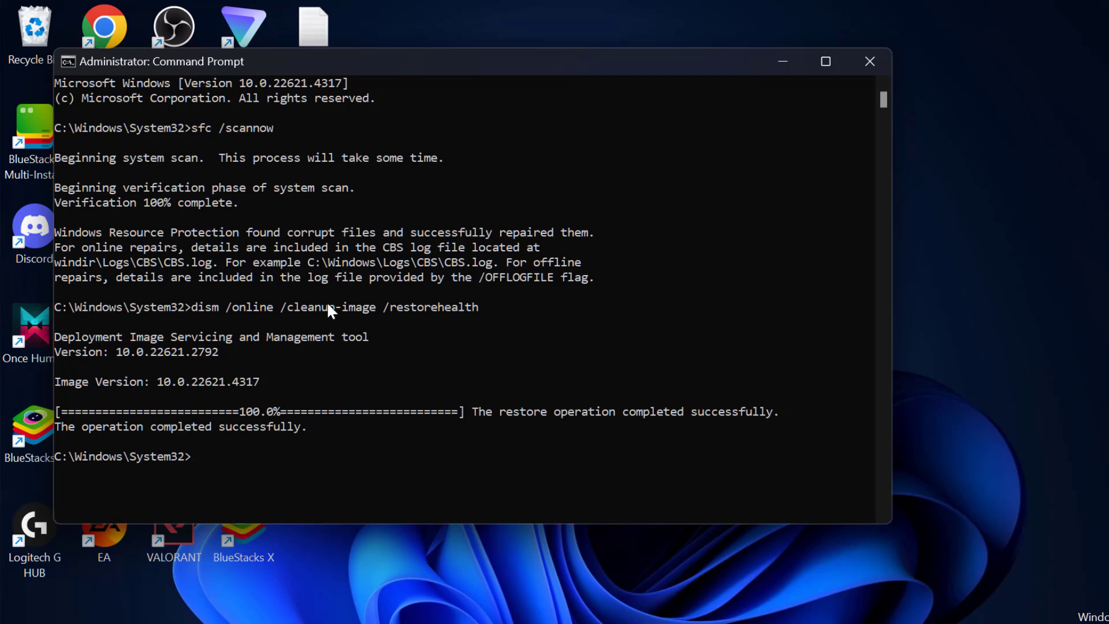
Close the Command Prompt window.
click(870, 60)
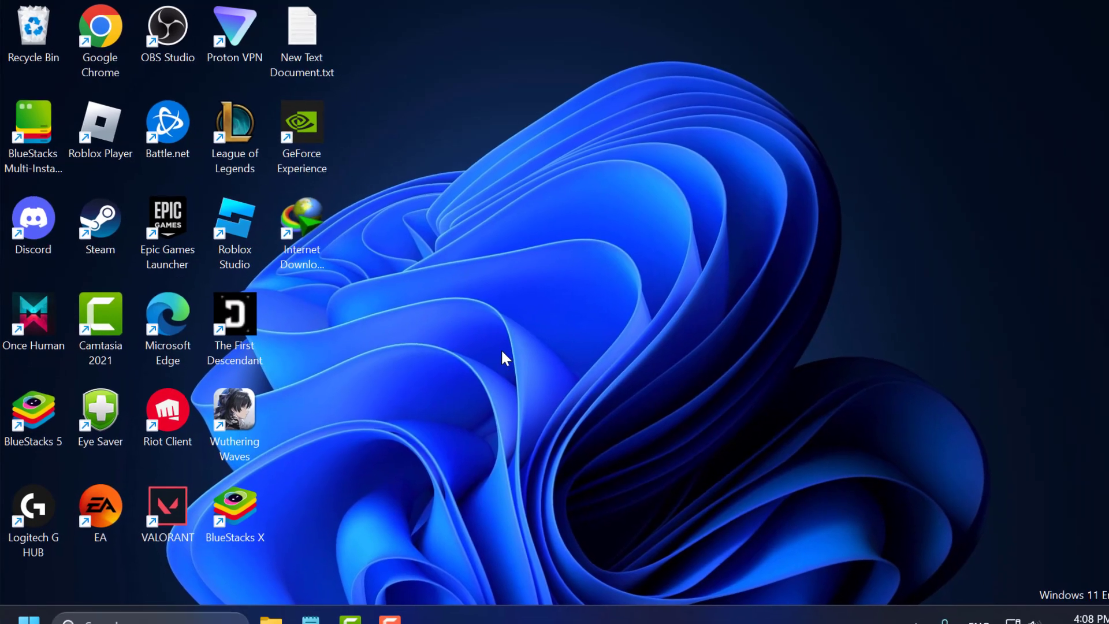